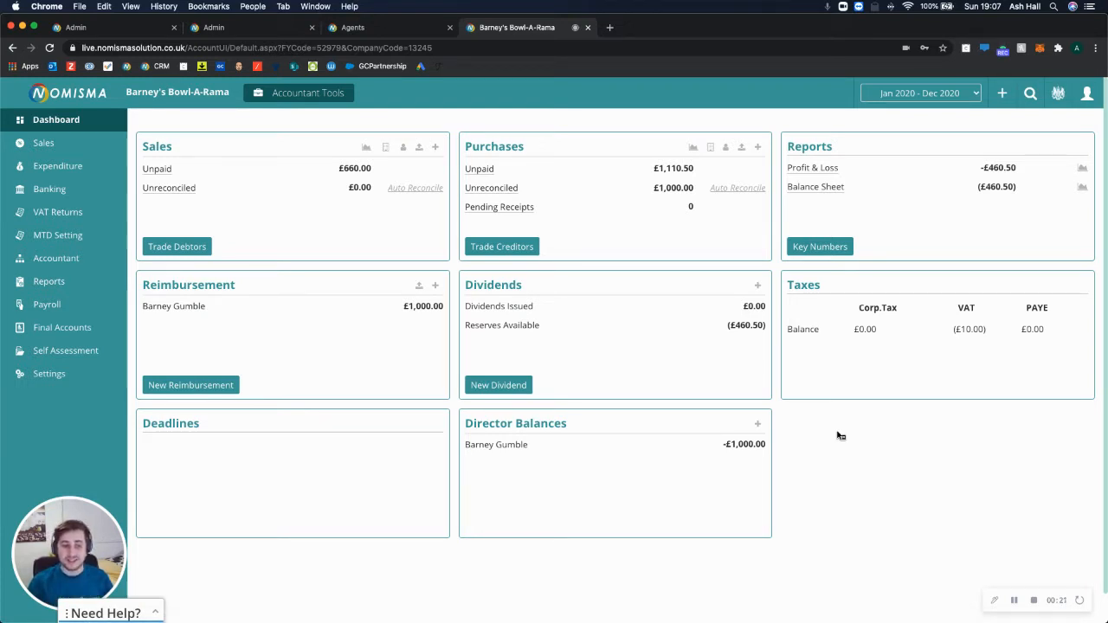
{"action": "left_click", "coordinate": [1001, 93]}
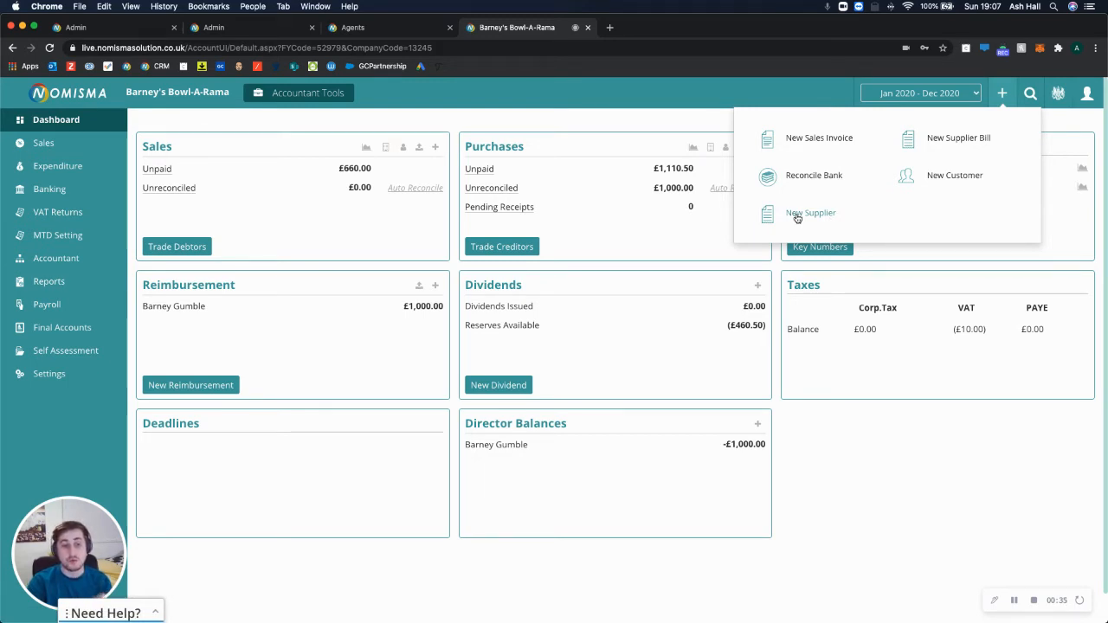
{"action": "left_click", "coordinate": [852, 488]}
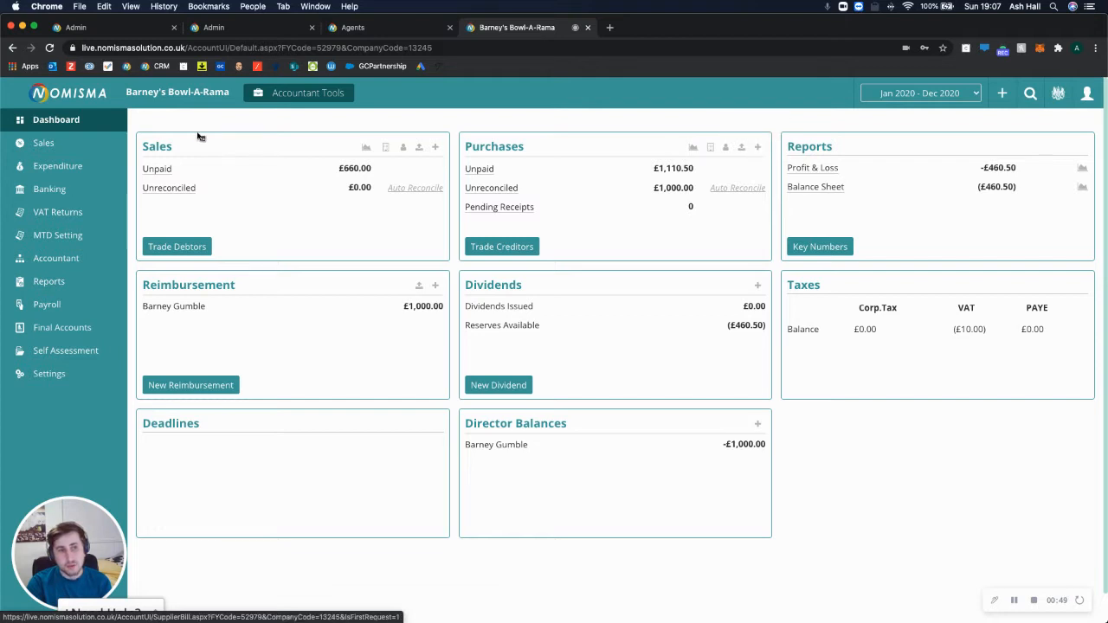
Step: Start a new supplier bill from the Expenditure Dashboard
{"action": "left_click", "coordinate": [67, 166]}
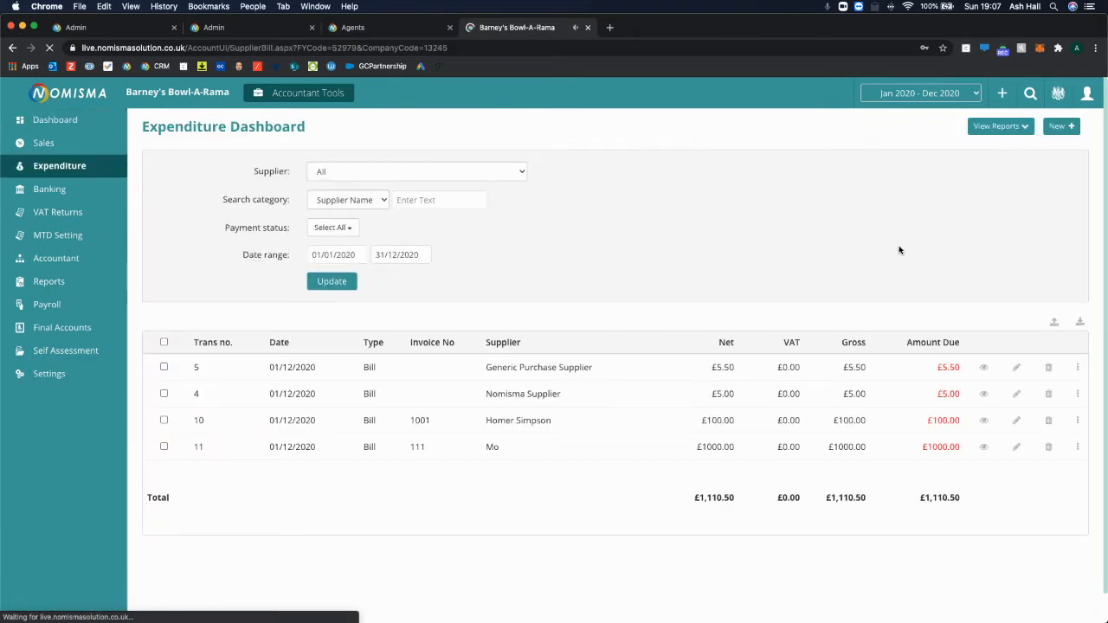
{"action": "left_click", "coordinate": [1062, 127]}
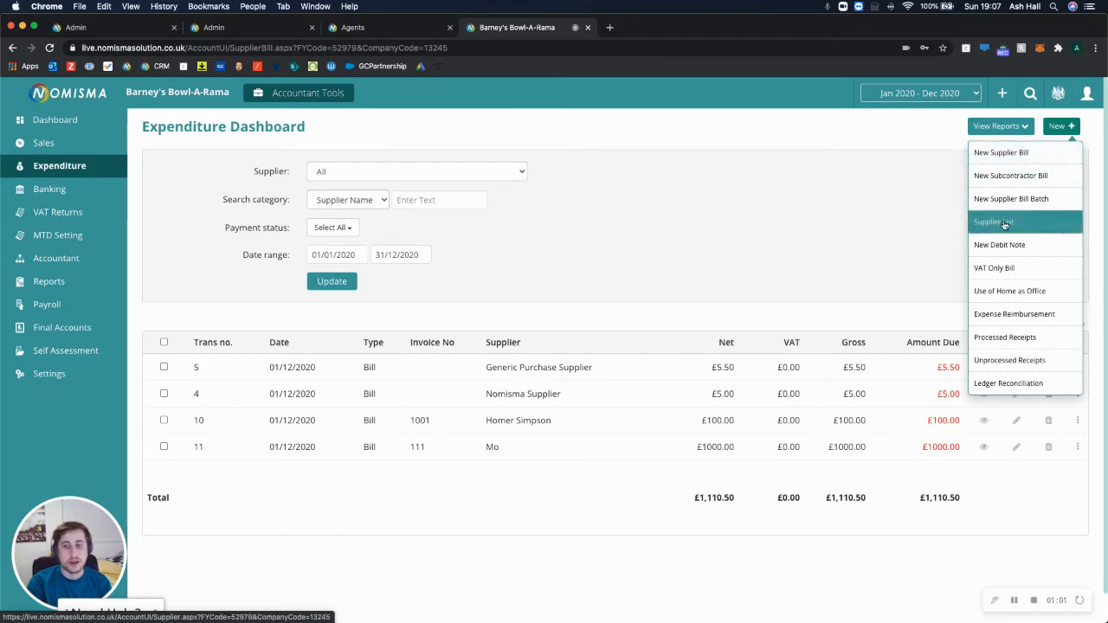
{"action": "left_click", "coordinate": [1004, 156]}
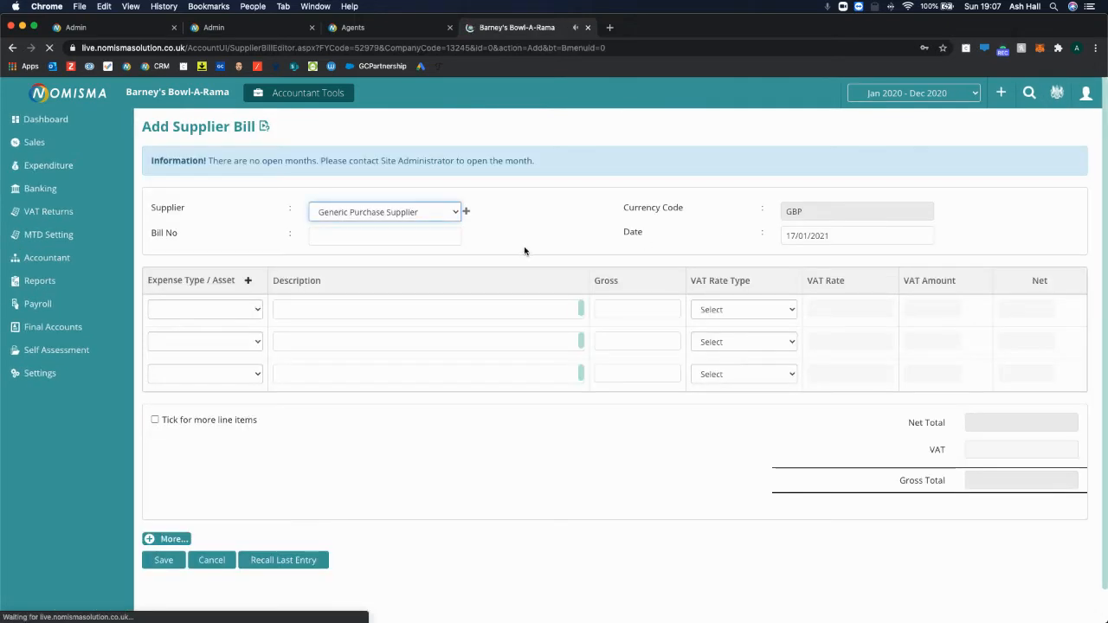
Step: Set the new supplier bill's date to 01/01/2020 so that it falls within the Jan 2020 - Dec 2020 accounting period
{"action": "left_click_drag", "start_coordinate": [173, 160], "coordinate": [524, 190]}
{"action": "left_click", "coordinate": [632, 200]}
{"action": "left_click", "coordinate": [882, 93]}
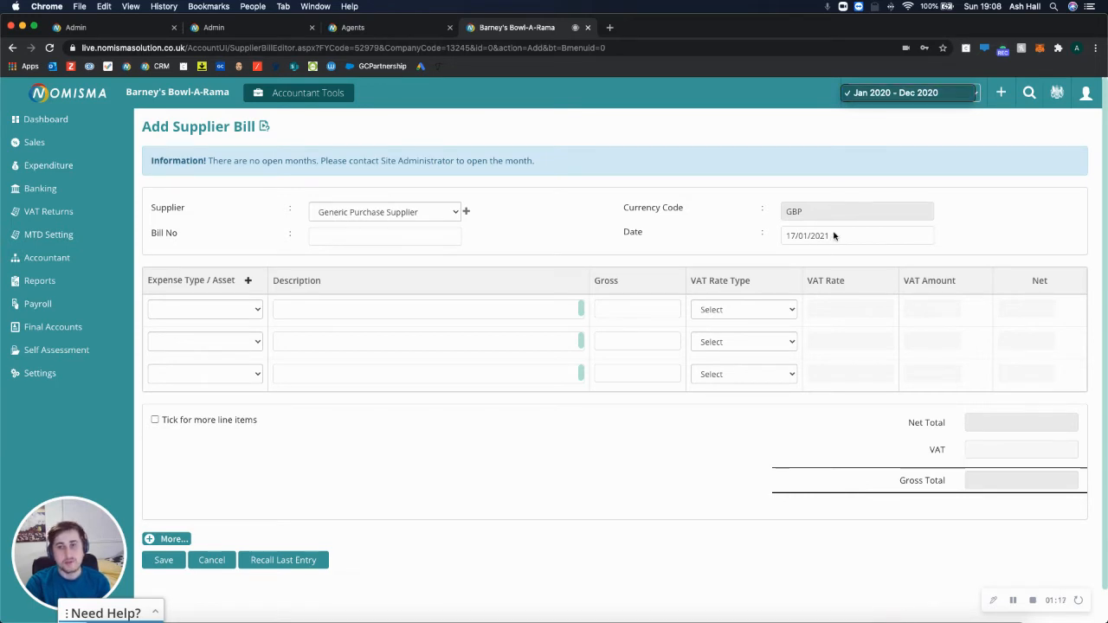
{"action": "left_click_drag", "start_coordinate": [834, 235], "coordinate": [809, 234]}
{"action": "key", "text": "super+a"}
{"action": "type", "text": "01/"}
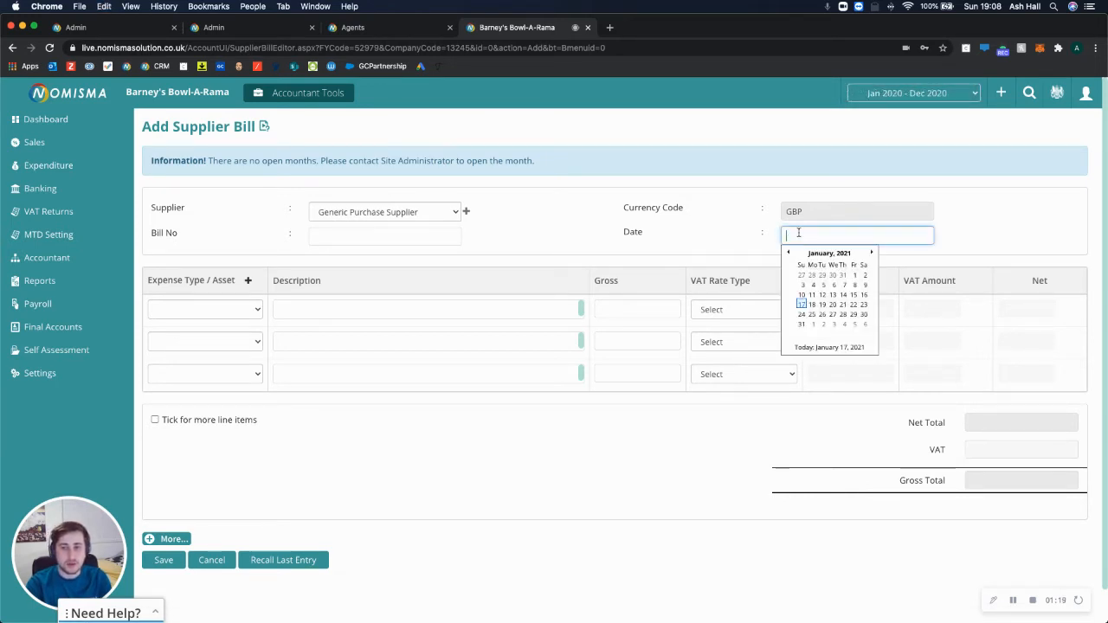
{"action": "type", "text": "01/2020"}
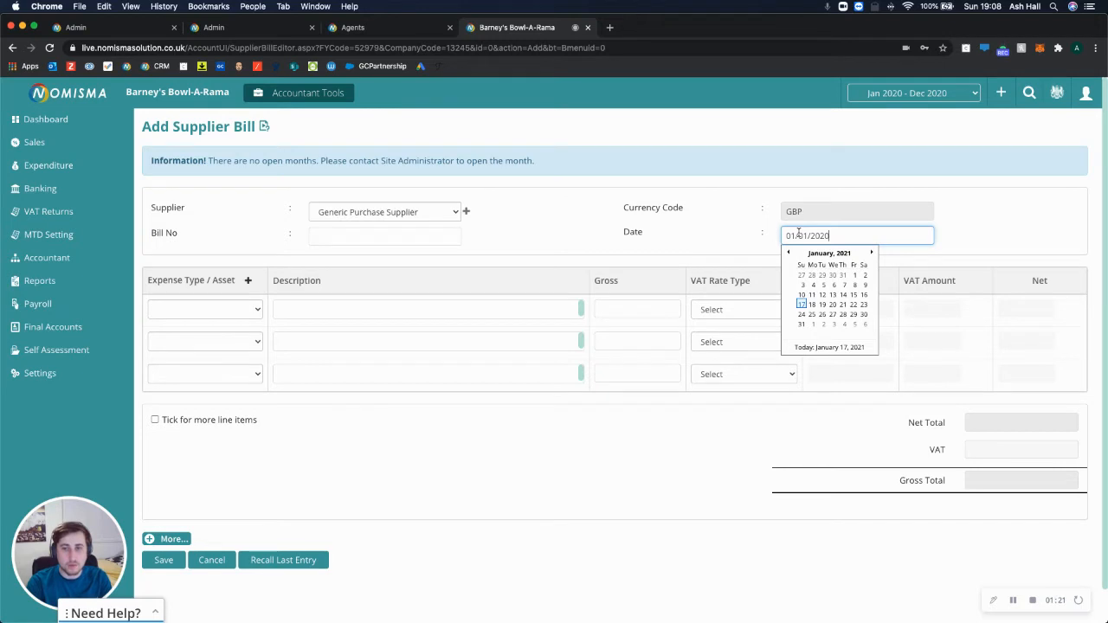
{"action": "key", "text": "Return"}
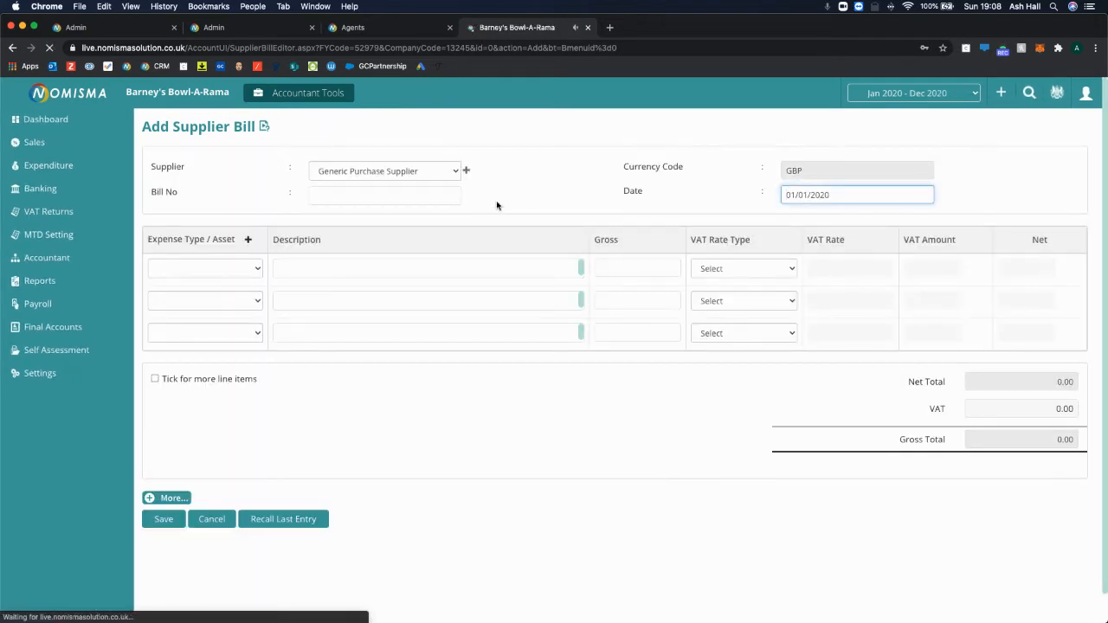
Step: Add a new supplier called Nomisma Test from within the bill form, leaving the contact and address details empty, and save it
{"action": "left_click", "coordinate": [429, 198]}
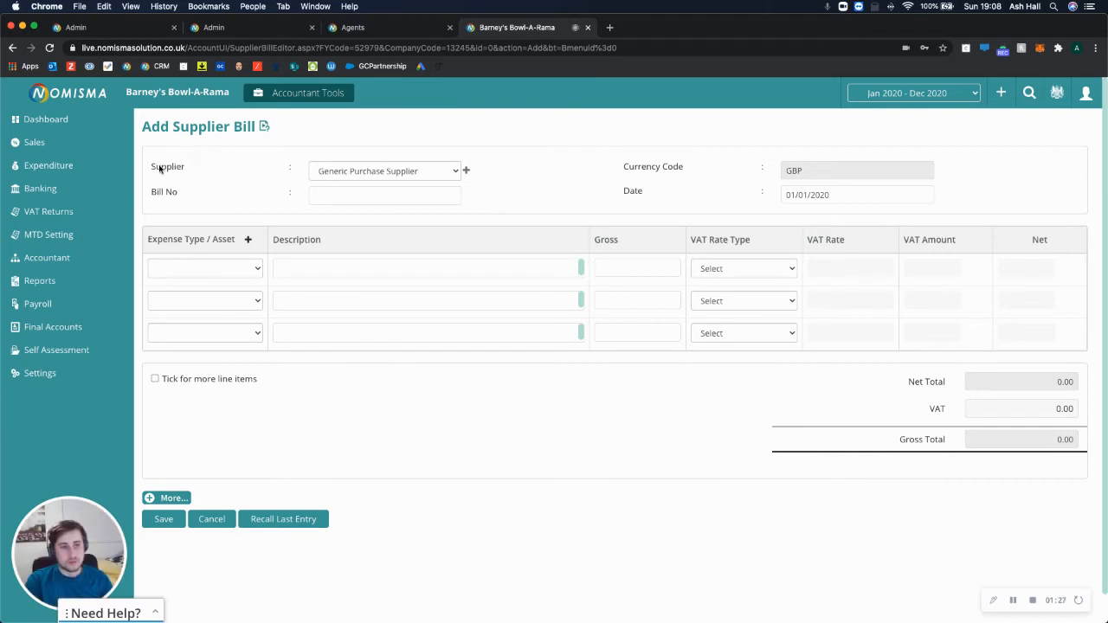
{"action": "left_click", "coordinate": [329, 173]}
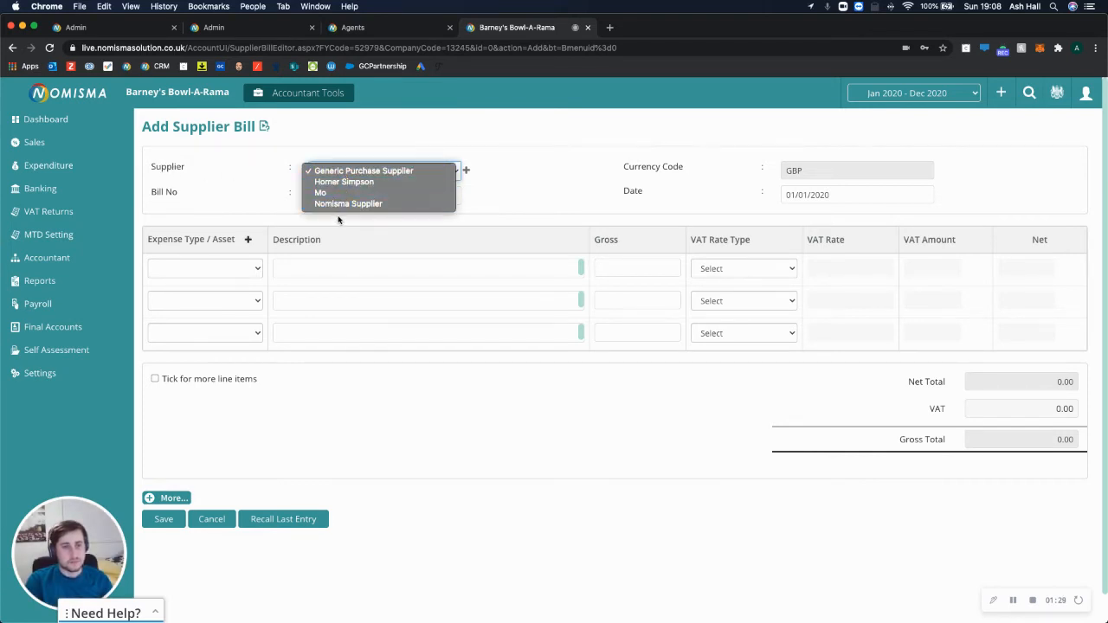
{"action": "left_click", "coordinate": [532, 184]}
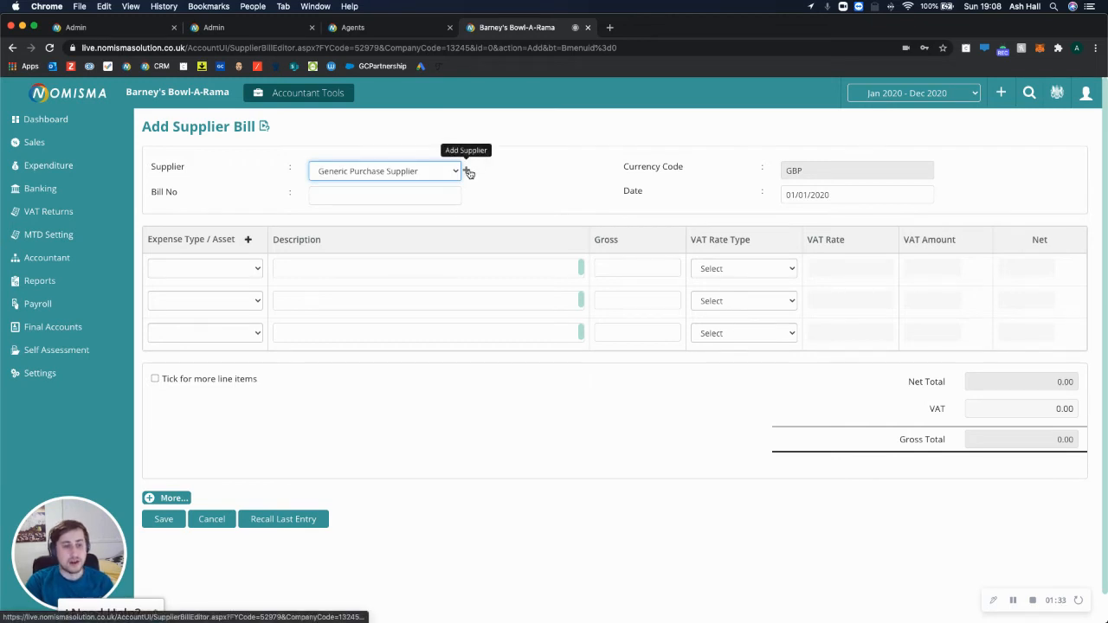
{"action": "left_click", "coordinate": [467, 172]}
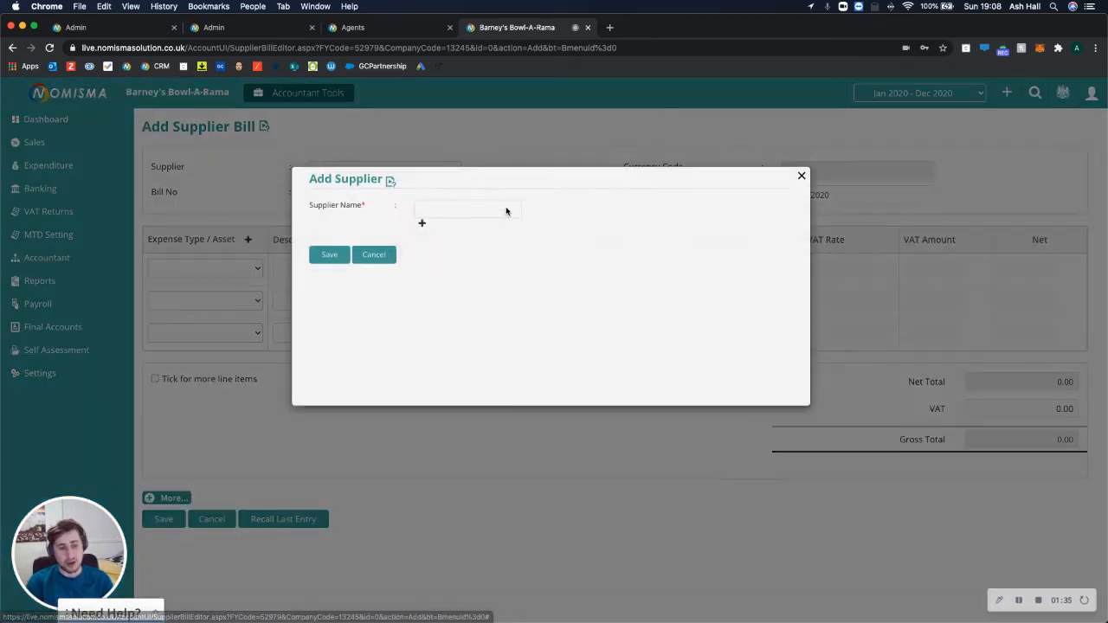
{"action": "left_click", "coordinate": [495, 230]}
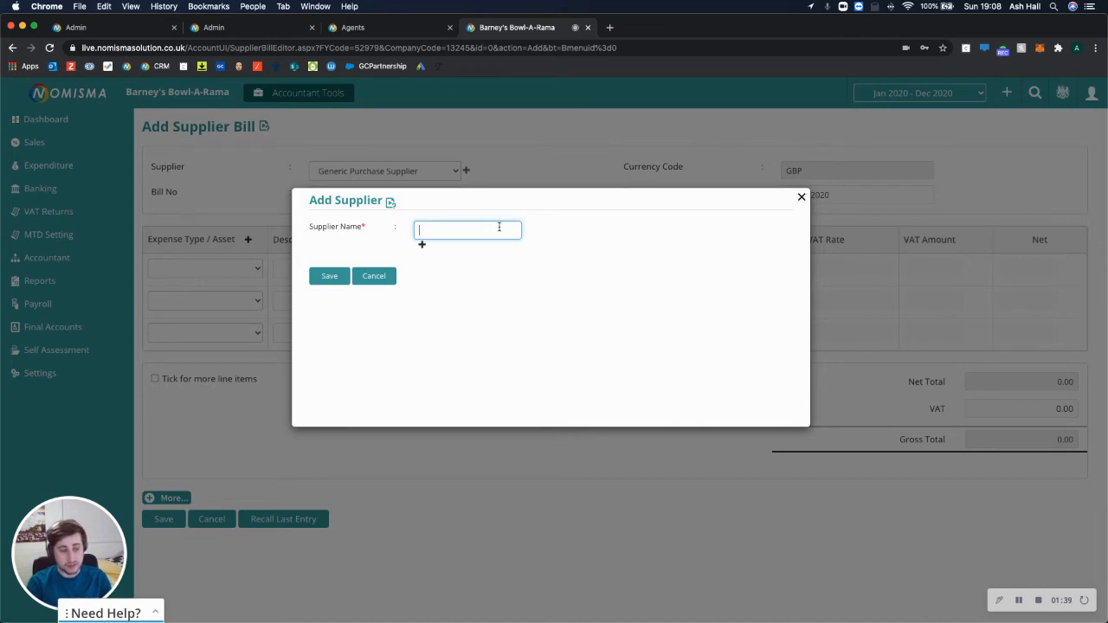
{"action": "type", "text": "Nomisma Test"}
{"action": "left_click", "coordinate": [514, 251]}
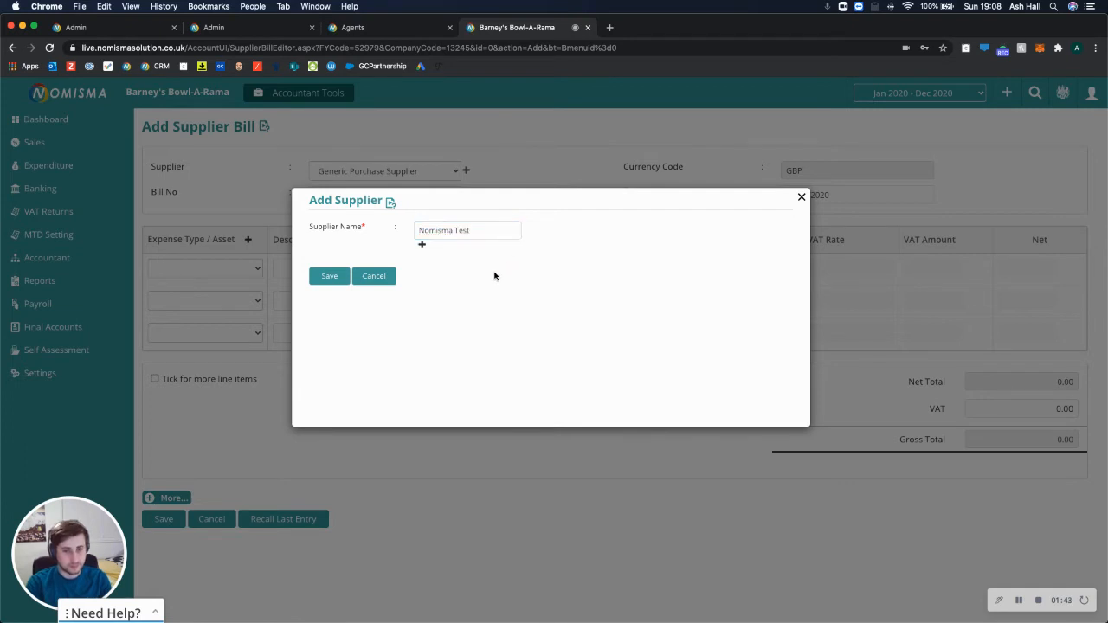
{"action": "left_click", "coordinate": [422, 246]}
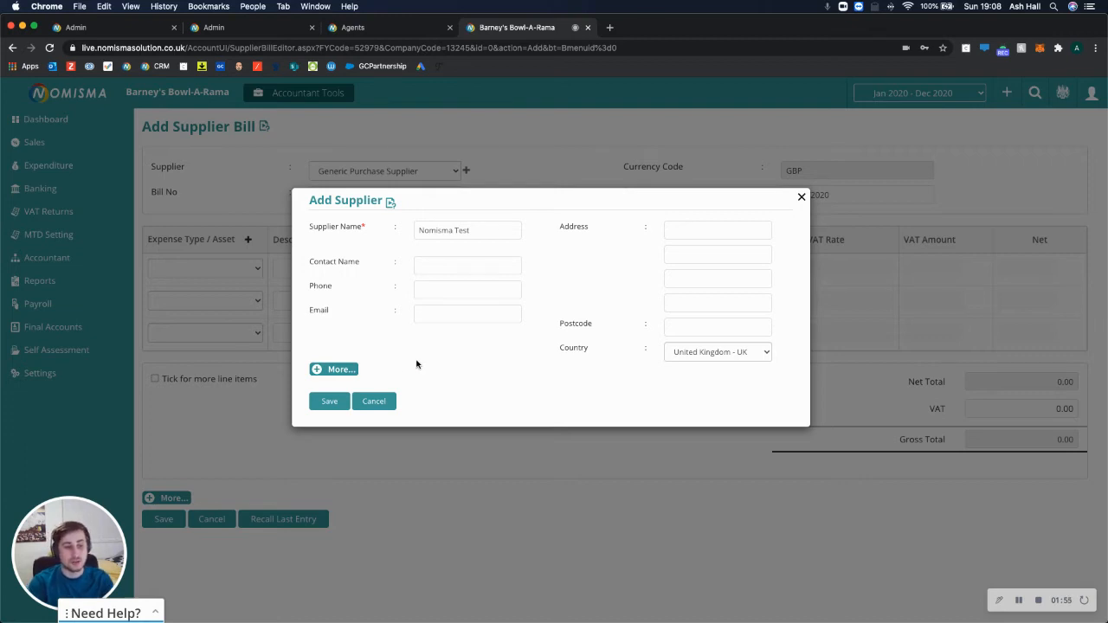
{"action": "left_click", "coordinate": [327, 401]}
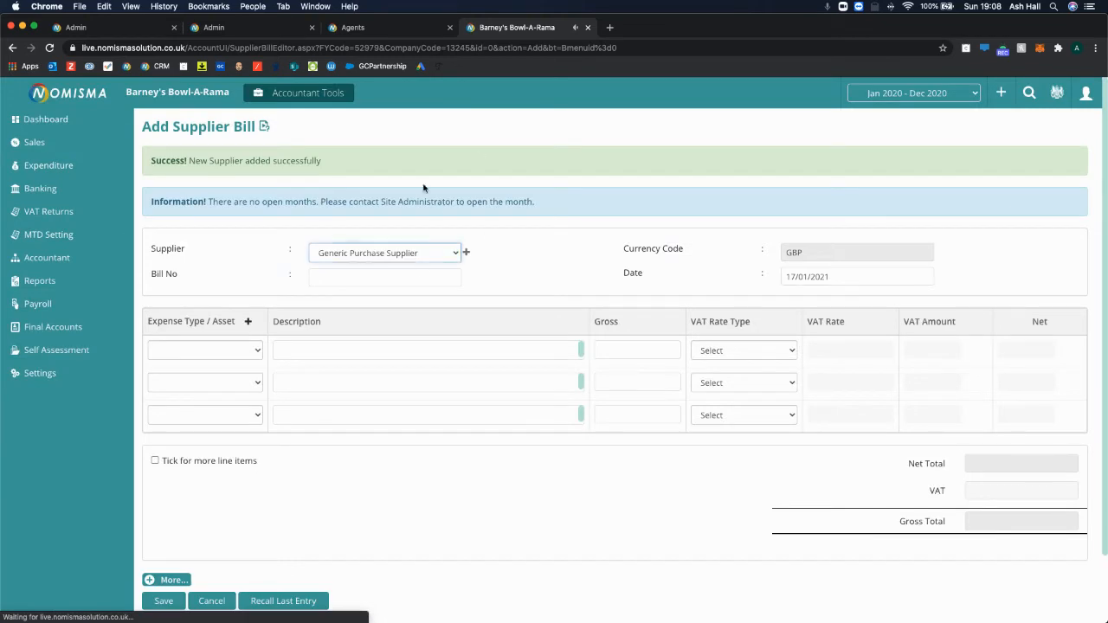
Step: Date the supplier bill 01/01/2020 and enter 1000 as its bill number
{"action": "left_click", "coordinate": [843, 278]}
{"action": "type", "text": "01/01/"}
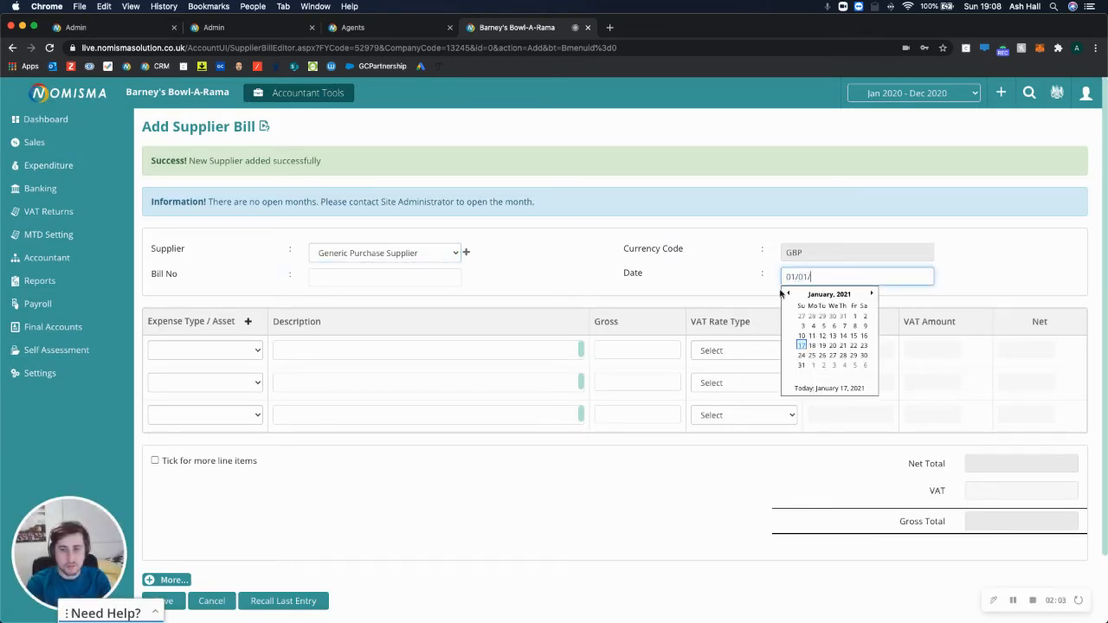
{"action": "left_click", "coordinate": [660, 261]}
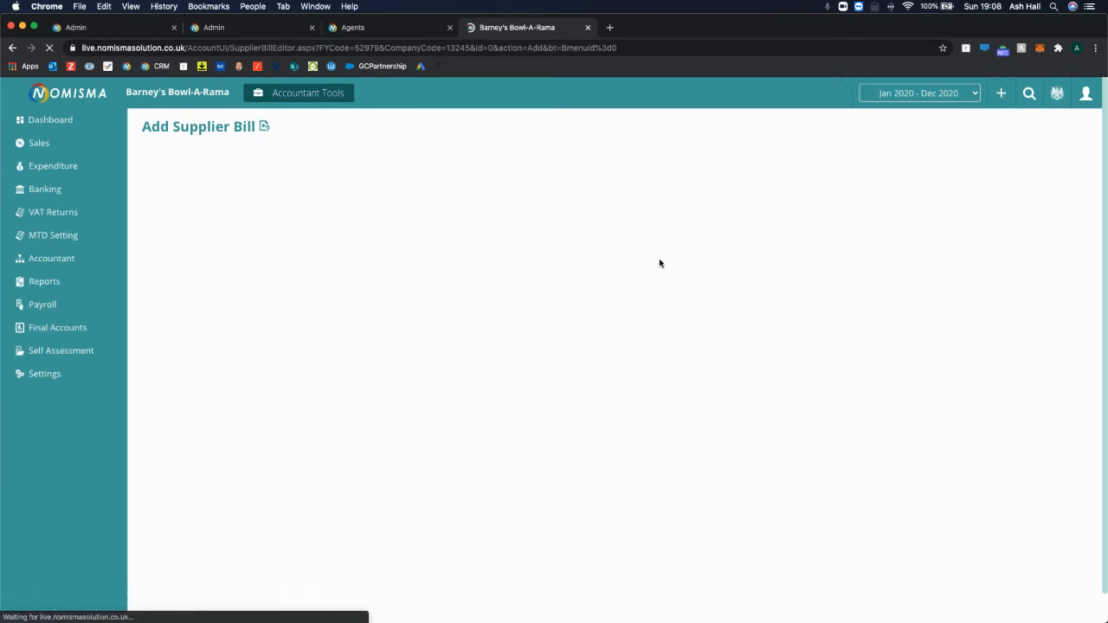
{"action": "left_click", "coordinate": [416, 191]}
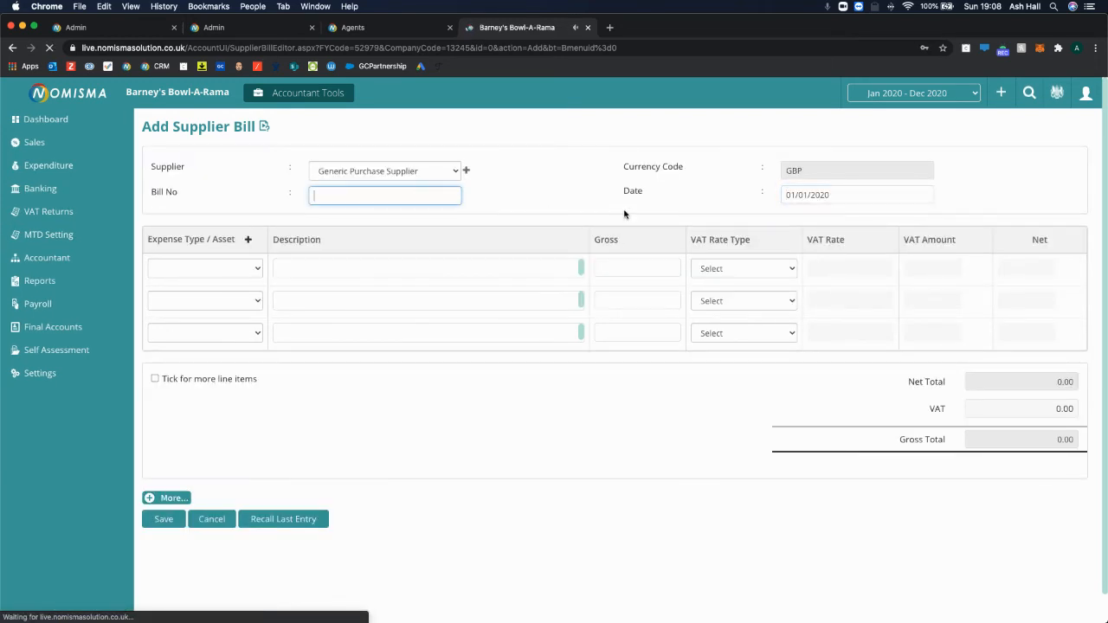
{"action": "type", "text": "1000"}
{"action": "left_click", "coordinate": [675, 199]}
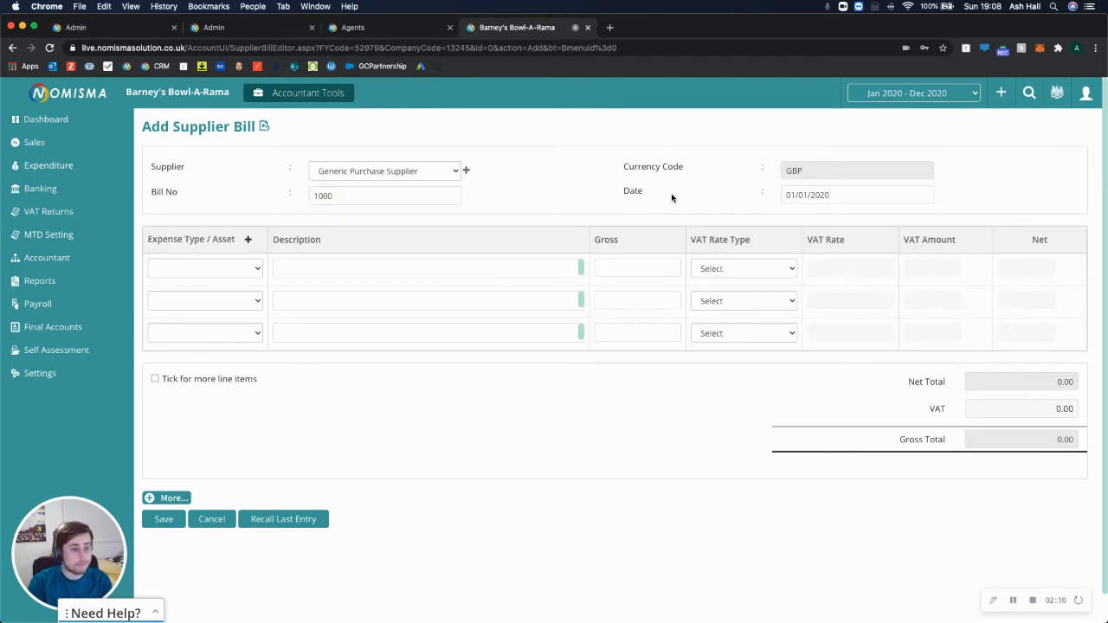
Step: Fill in the first bill line with expense type Purchases, description Test, gross amount 100 and Reduced Rate VAT
{"action": "left_click", "coordinate": [207, 268]}
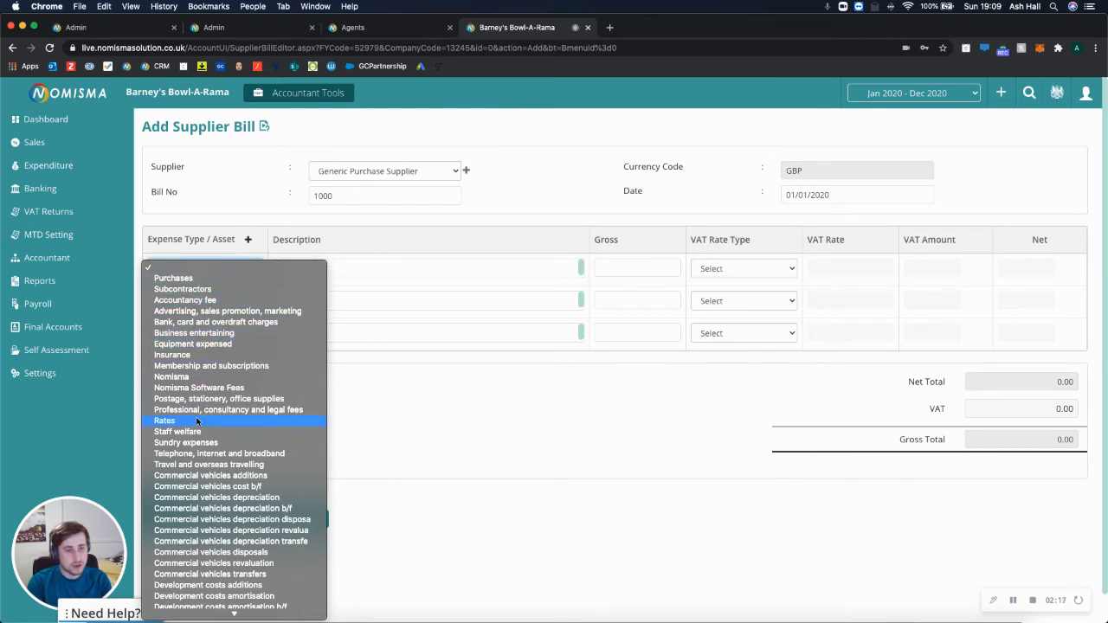
{"action": "left_click", "coordinate": [198, 278]}
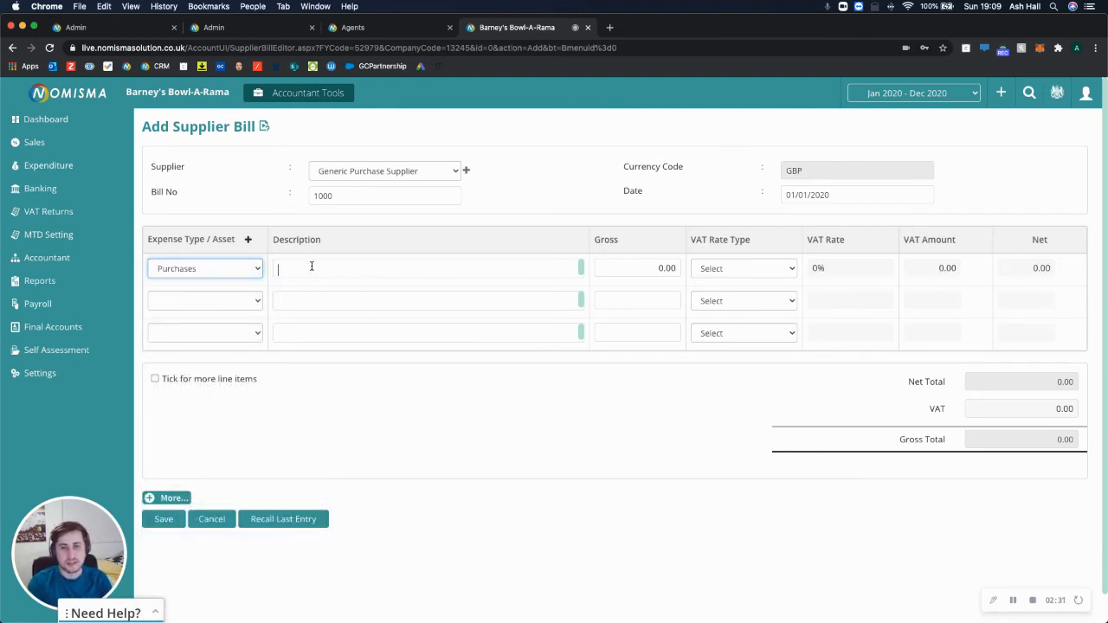
{"action": "left_click", "coordinate": [318, 264]}
{"action": "type", "text": "T"}
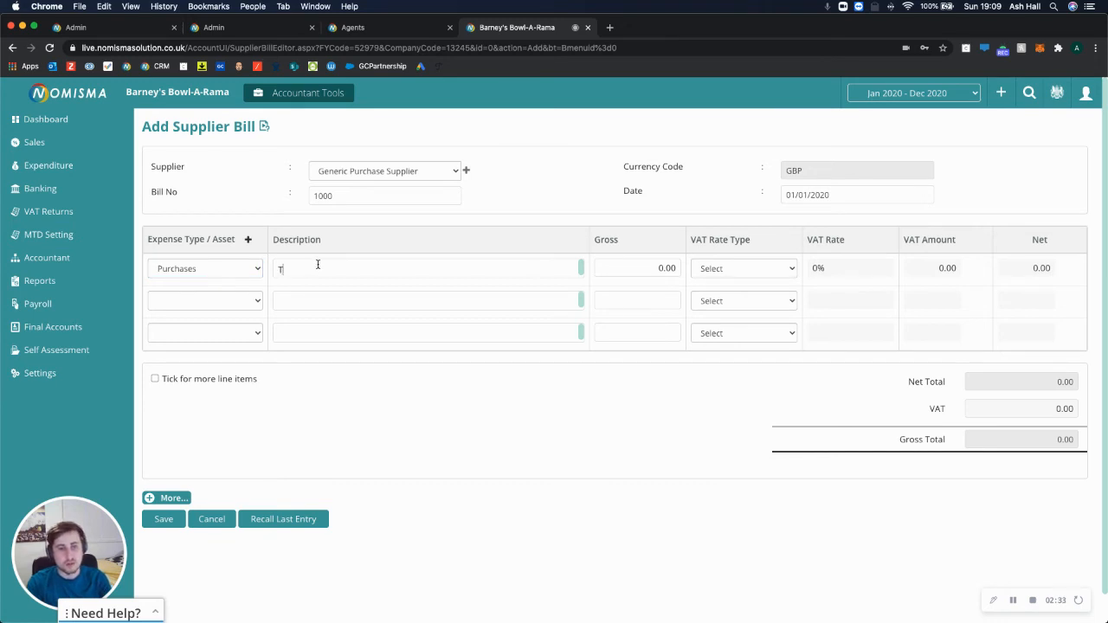
{"action": "type", "text": "est"}
{"action": "key", "text": "Tab"}
{"action": "key", "text": "BackSpace"}
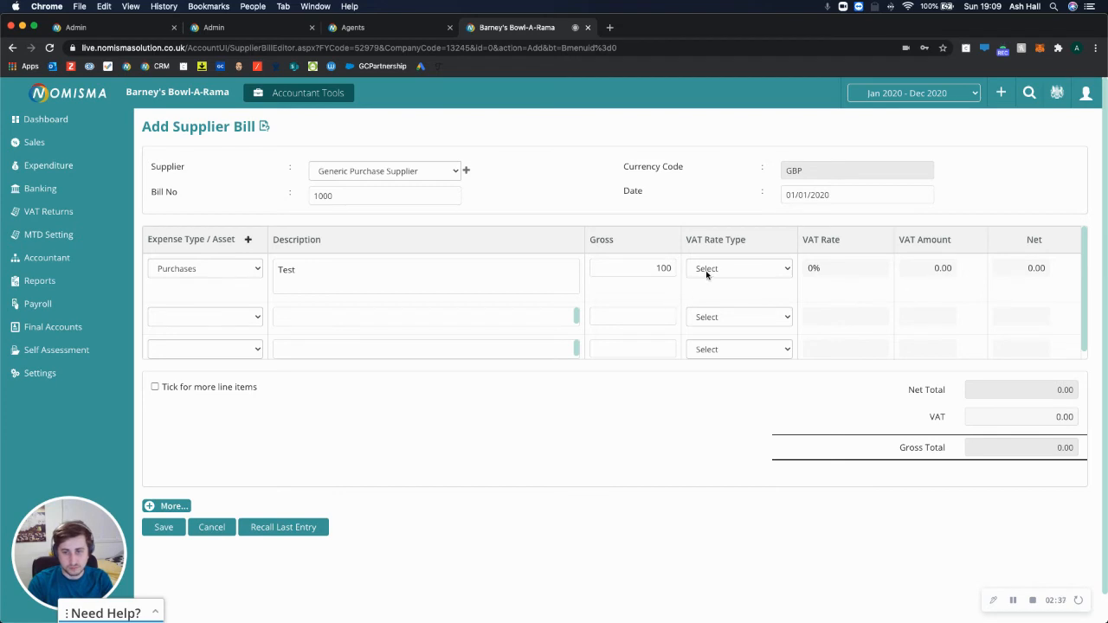
{"action": "left_click", "coordinate": [702, 275]}
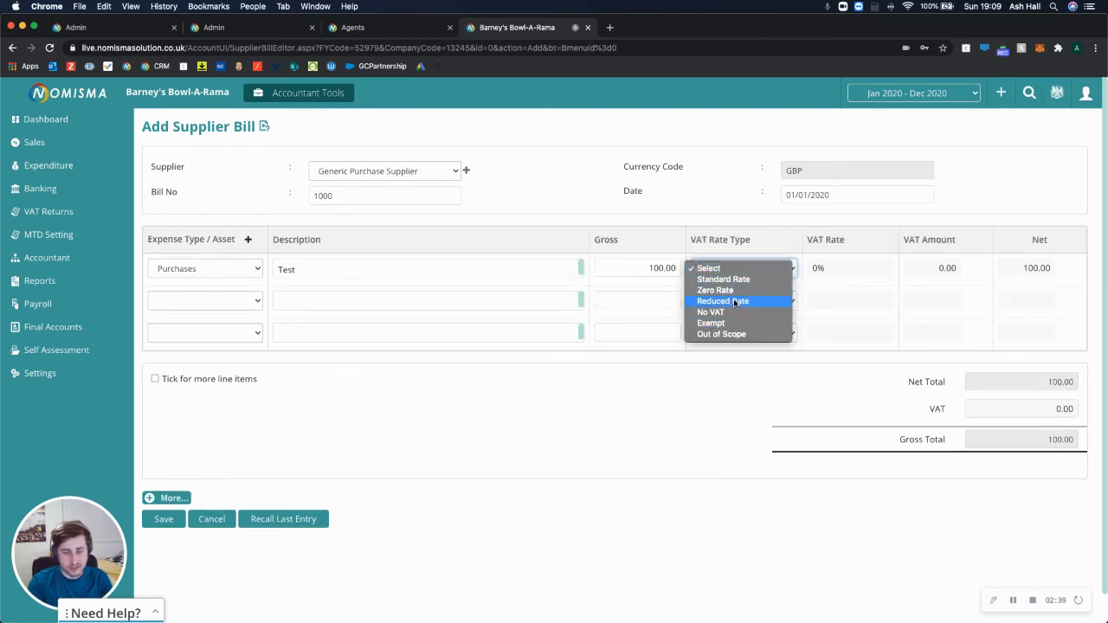
{"action": "left_click", "coordinate": [734, 301]}
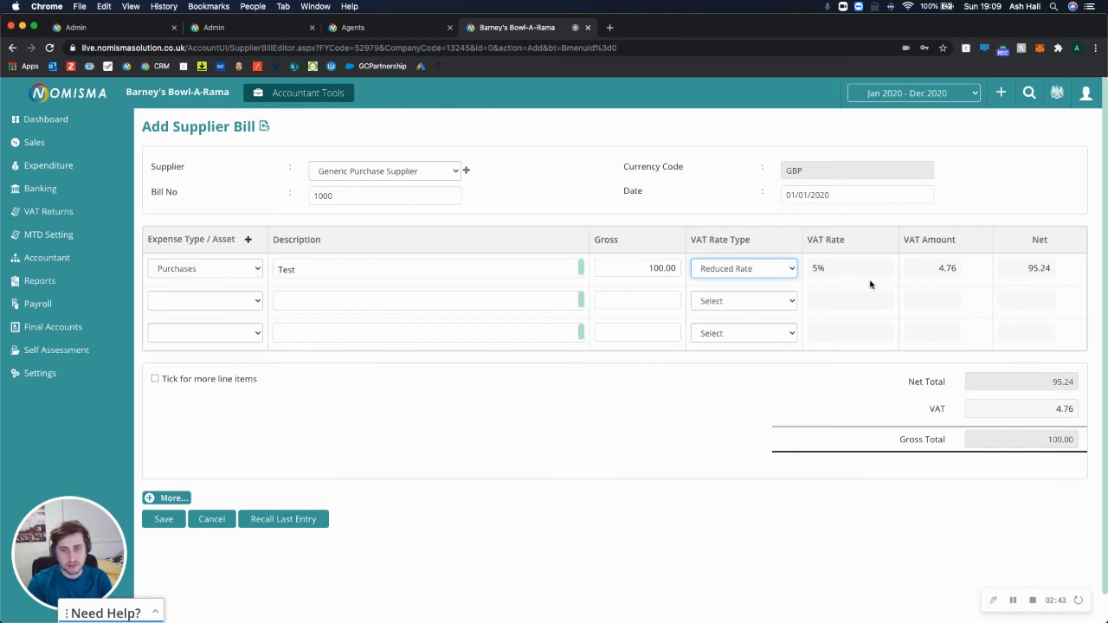
Step: Add a second bill line for Nomisma Software Fees, described as Monthly subscription, with gross 500 and Standard Rate VAT, and save the bill
{"action": "left_click", "coordinate": [156, 302]}
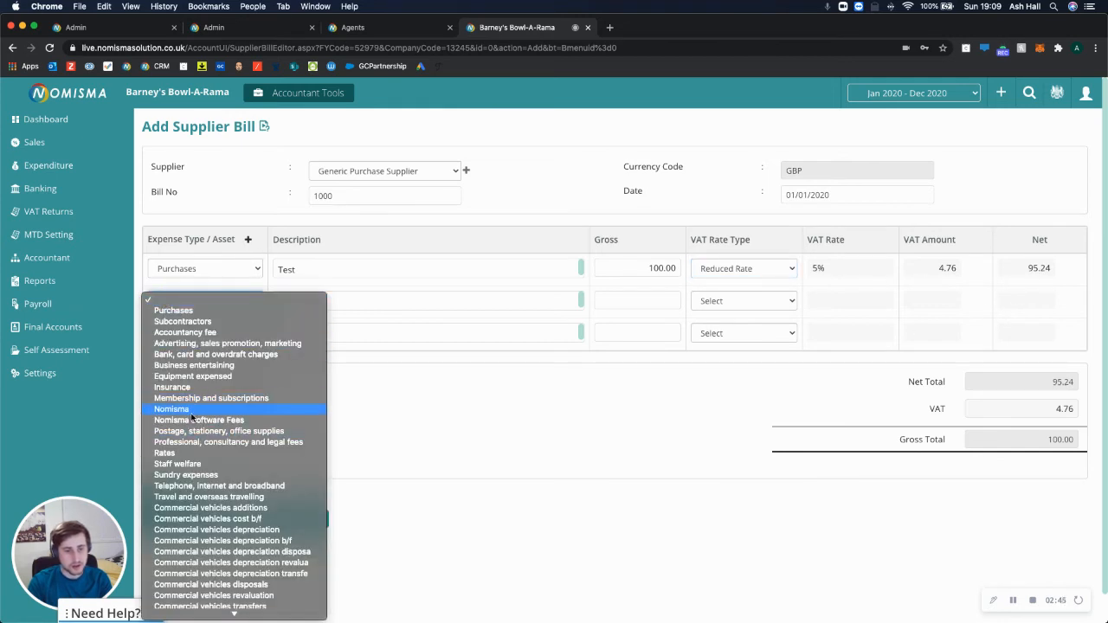
{"action": "left_click", "coordinate": [191, 420]}
{"action": "left_click", "coordinate": [305, 298]}
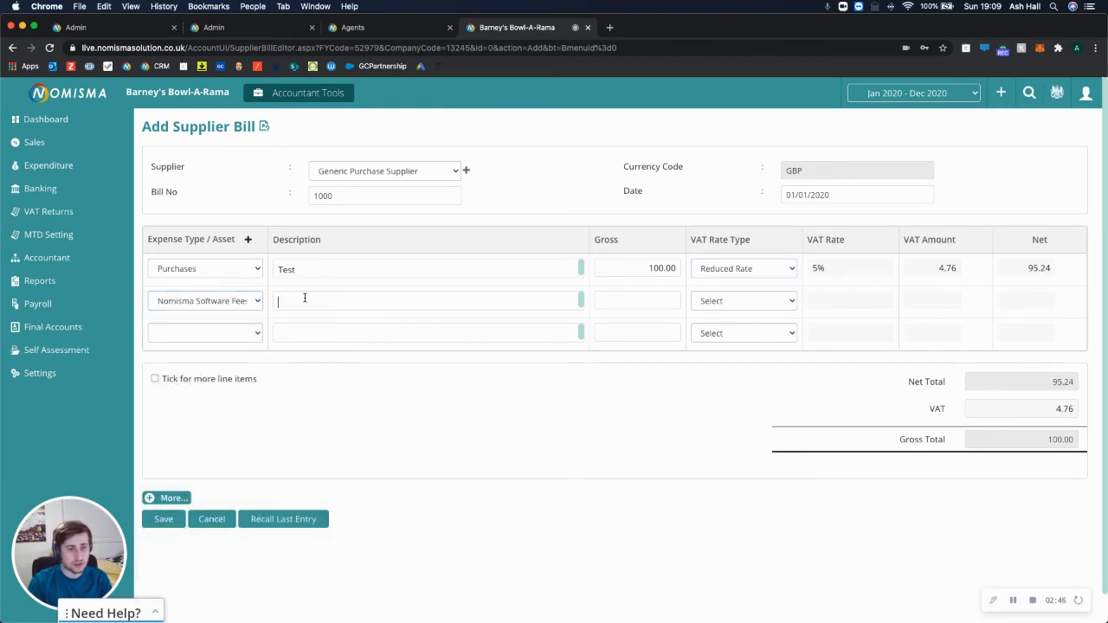
{"action": "left_click", "coordinate": [453, 300]}
{"action": "type", "text": "Monthly subscription"}
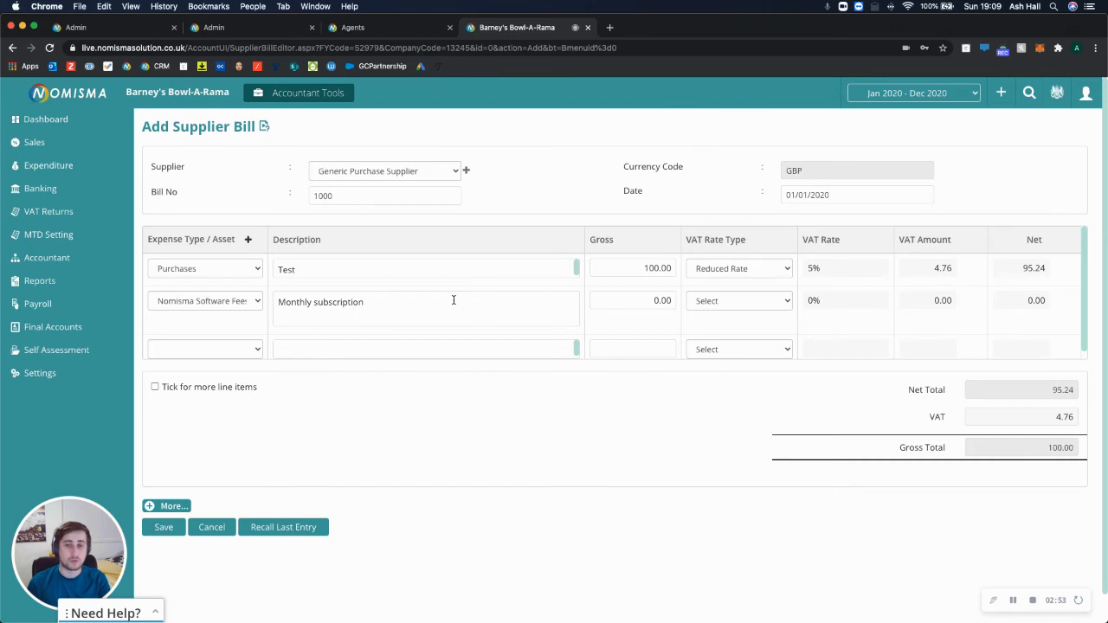
{"action": "key", "text": "Tab"}
{"action": "type", "text": "500"}
{"action": "key", "text": "Tab"}
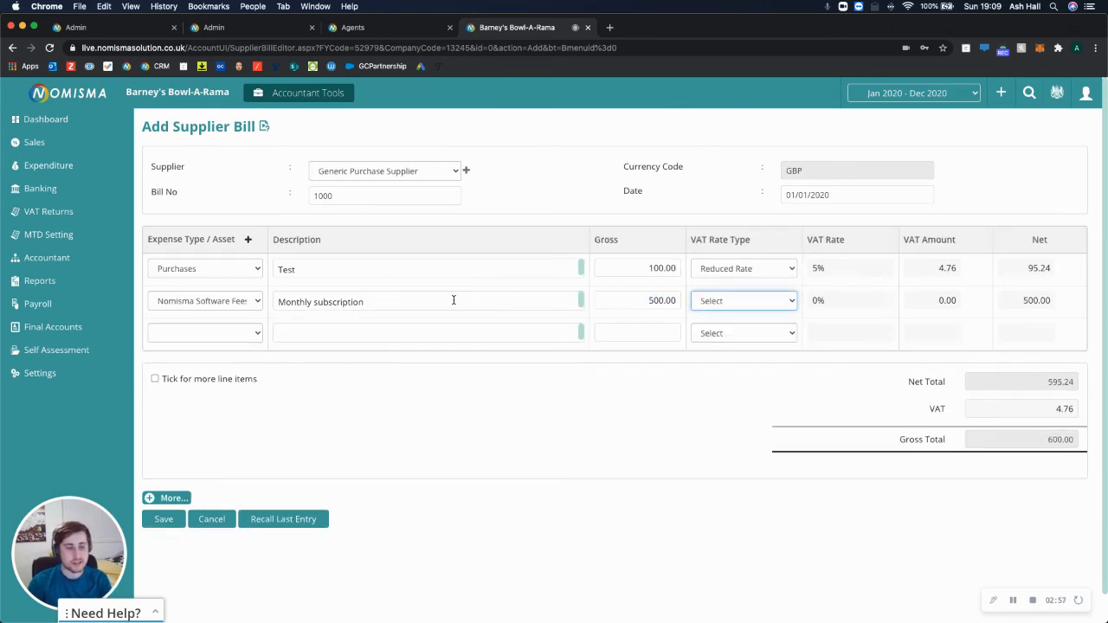
{"action": "key", "text": "s"}
{"action": "left_click", "coordinate": [398, 437]}
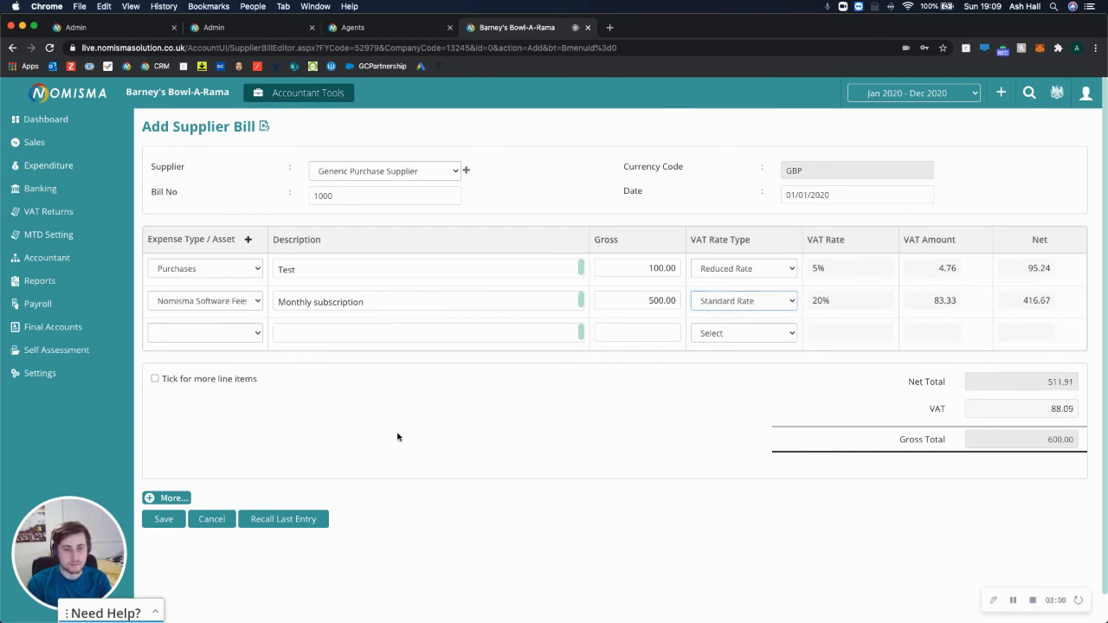
{"action": "left_click", "coordinate": [165, 519]}
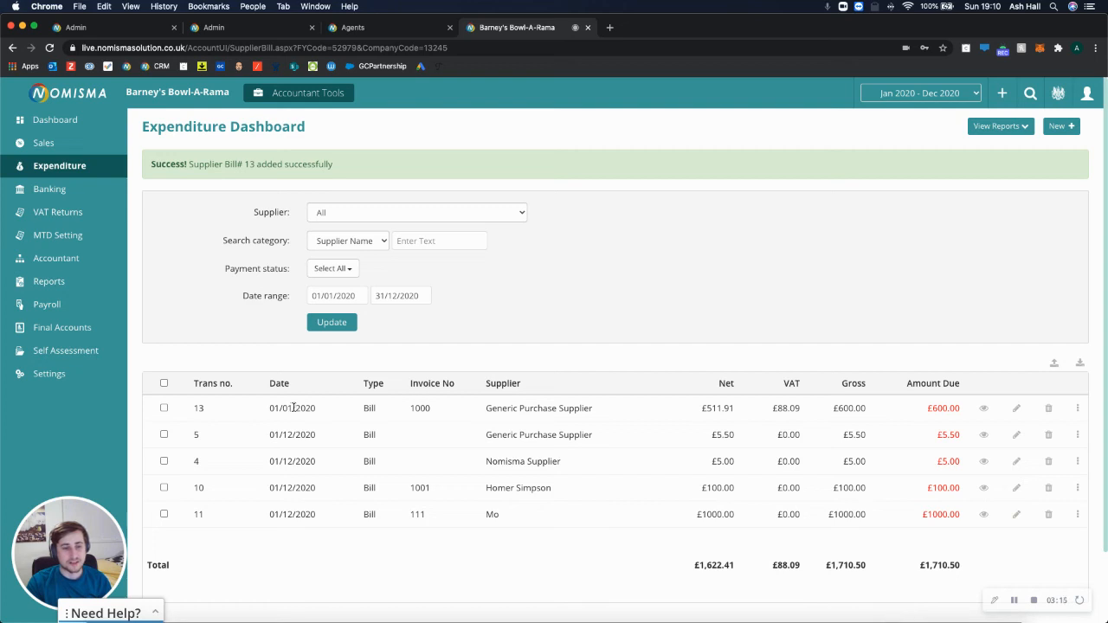
Step: Edit the saved supplier bill with invoice number 1000, change its supplier to Nomisma Test and save it
{"action": "left_click_drag", "start_coordinate": [500, 404], "coordinate": [878, 418]}
{"action": "left_click", "coordinate": [883, 418]}
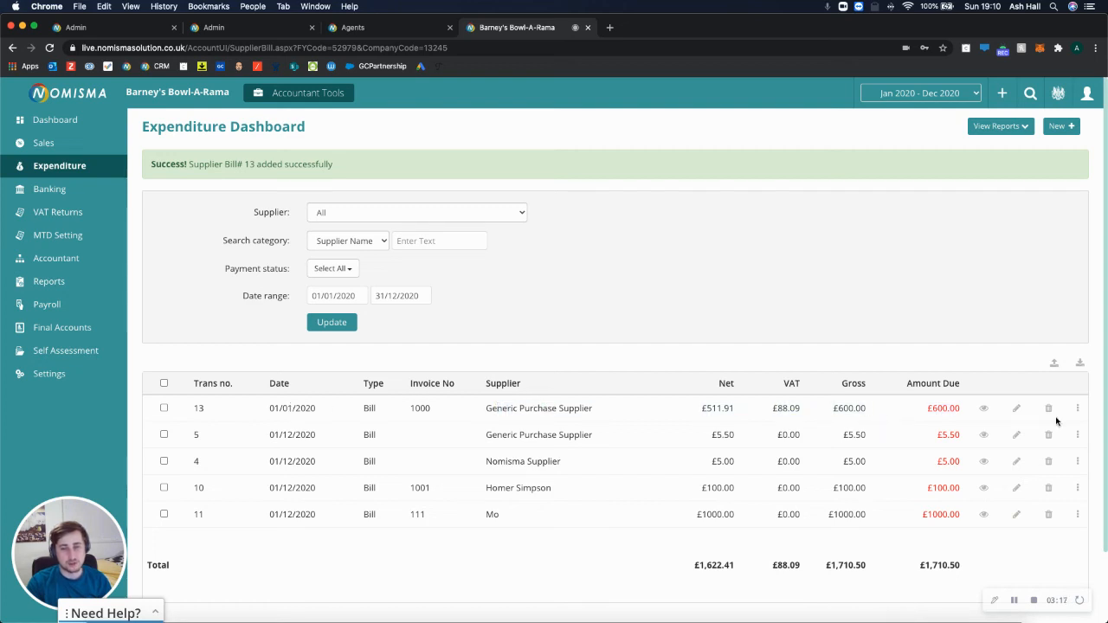
{"action": "left_click", "coordinate": [1017, 409]}
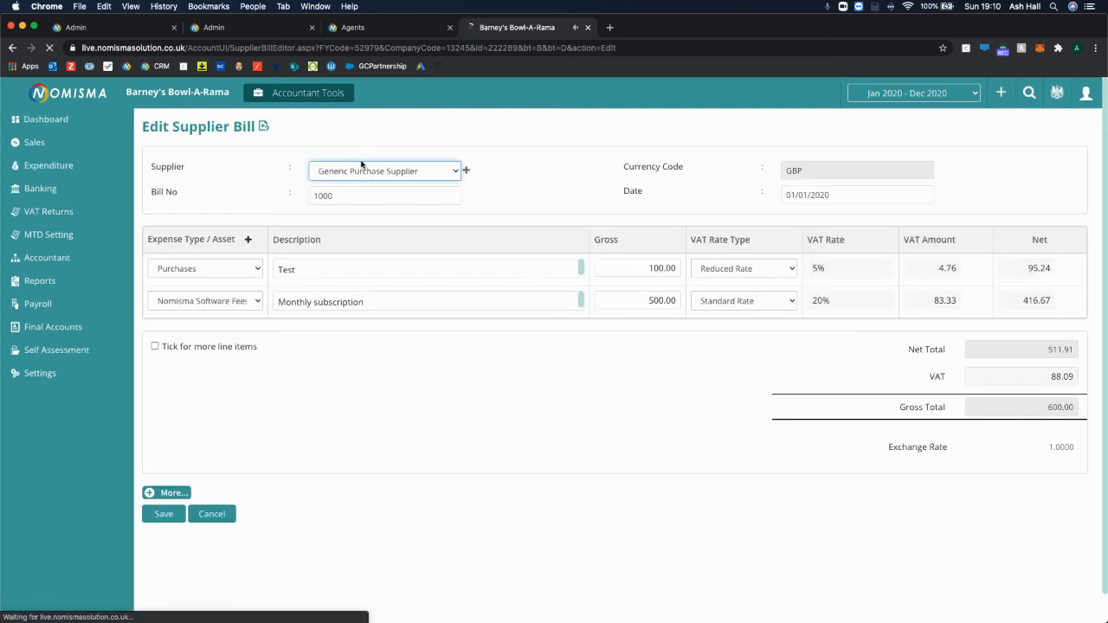
{"action": "left_click", "coordinate": [417, 176]}
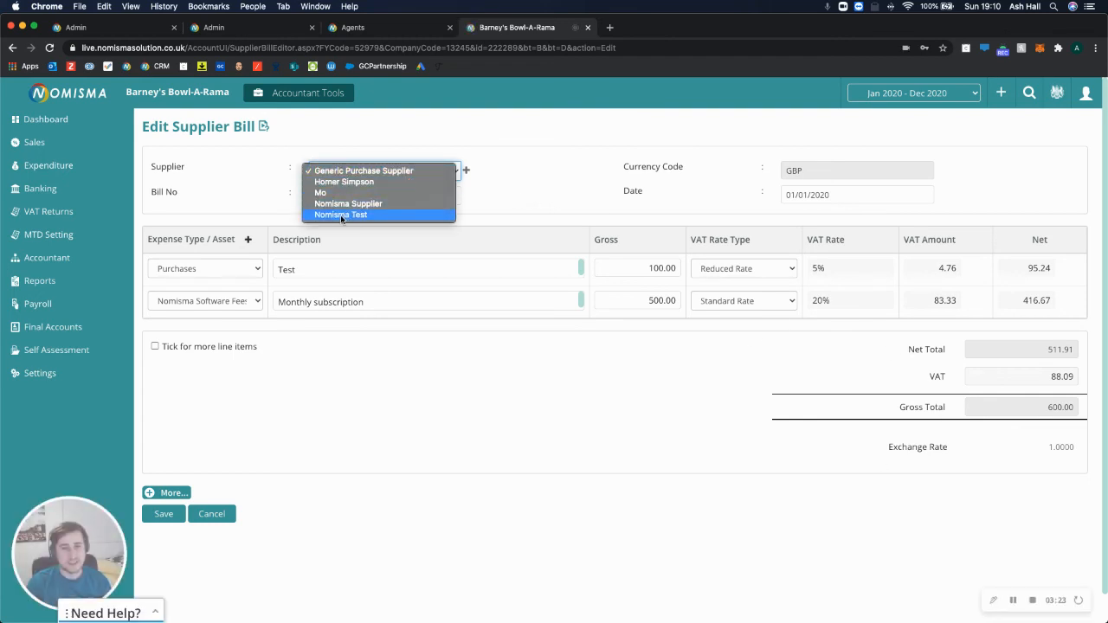
{"action": "left_click", "coordinate": [340, 215]}
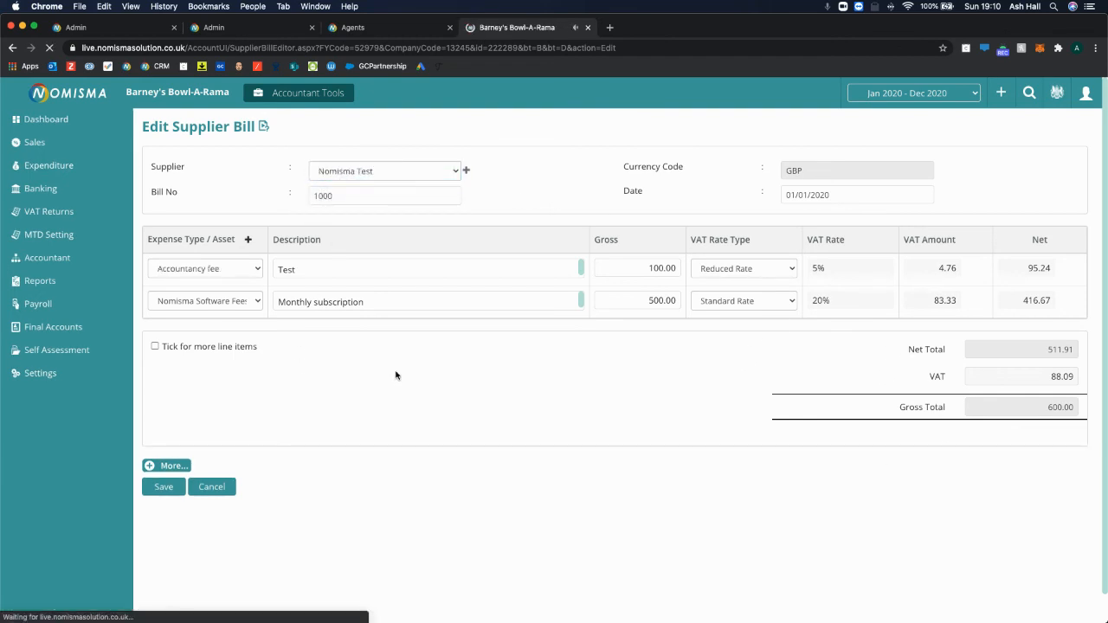
{"action": "left_click", "coordinate": [164, 491]}
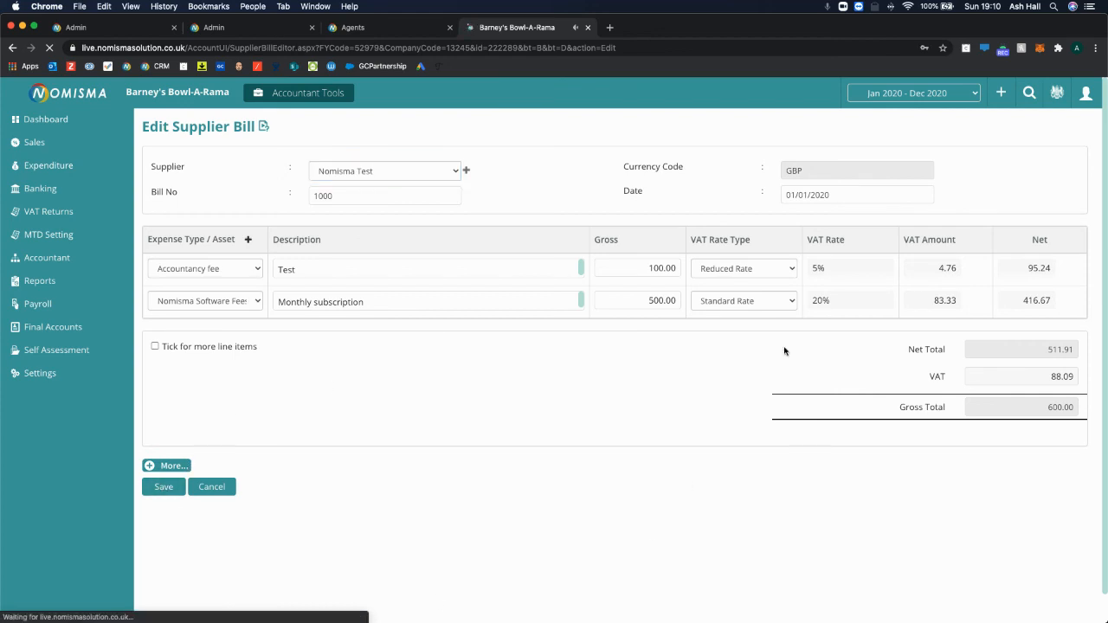